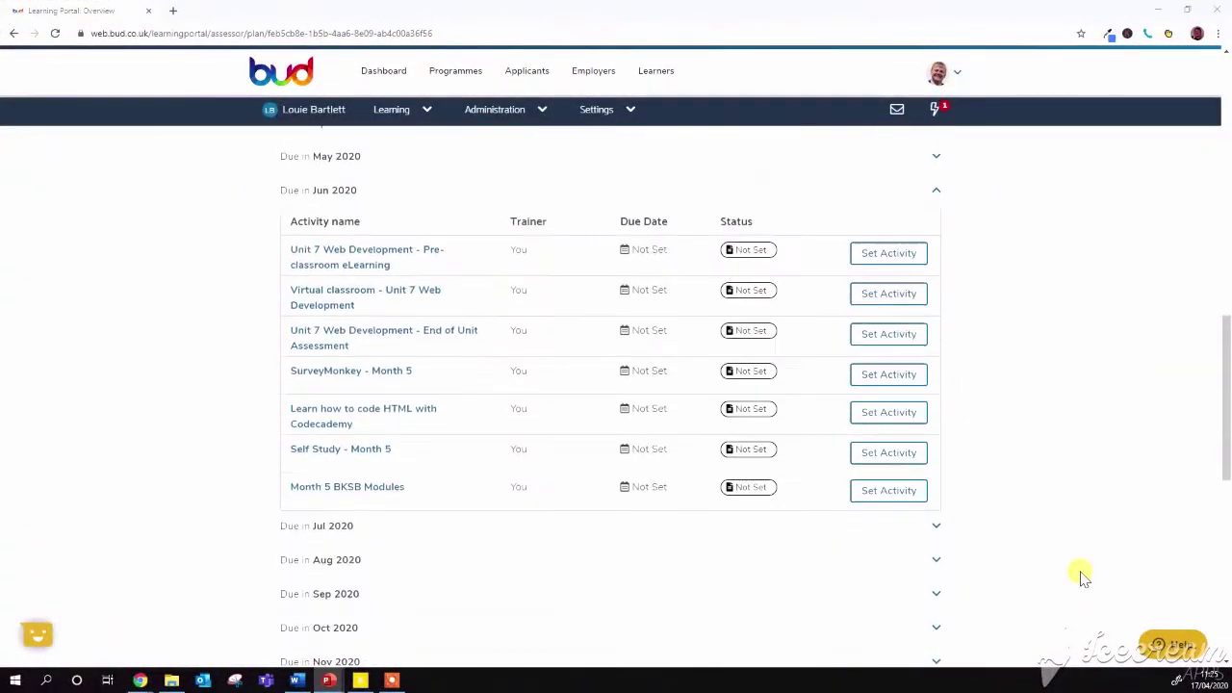
scroll(1081, 574, down, 2)
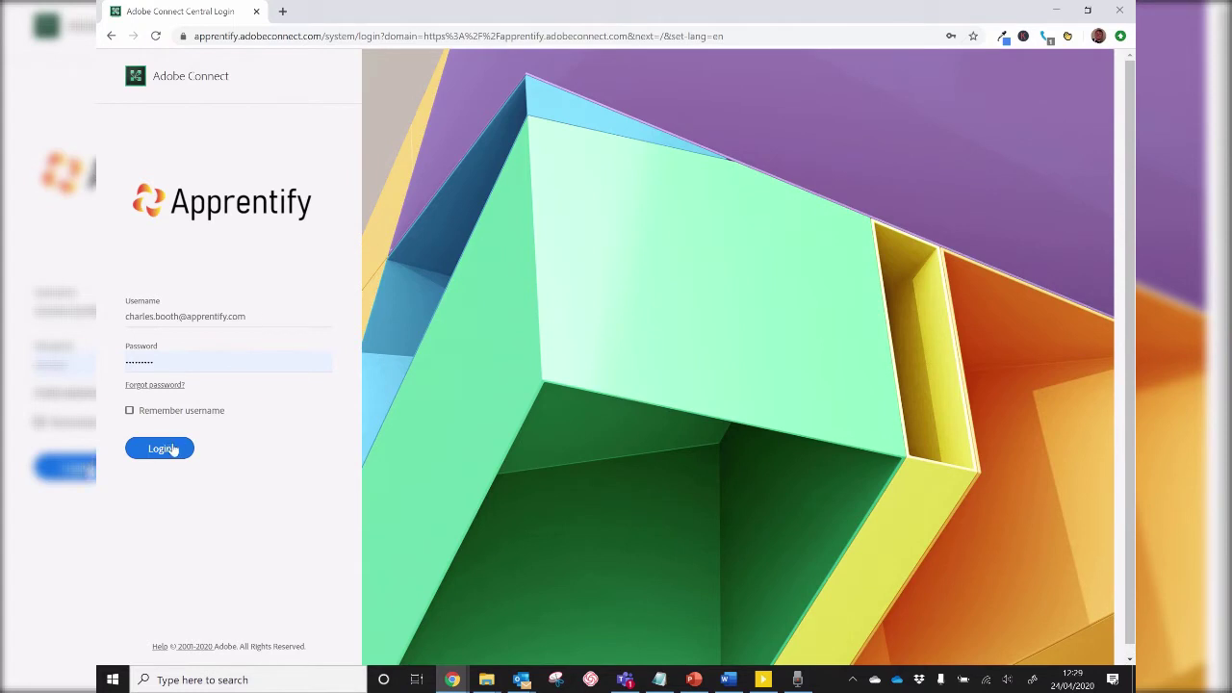
Step: Log in to Adobe Connect and open the Unit 8 Website Compatibility meeting room in the application
click(169, 449)
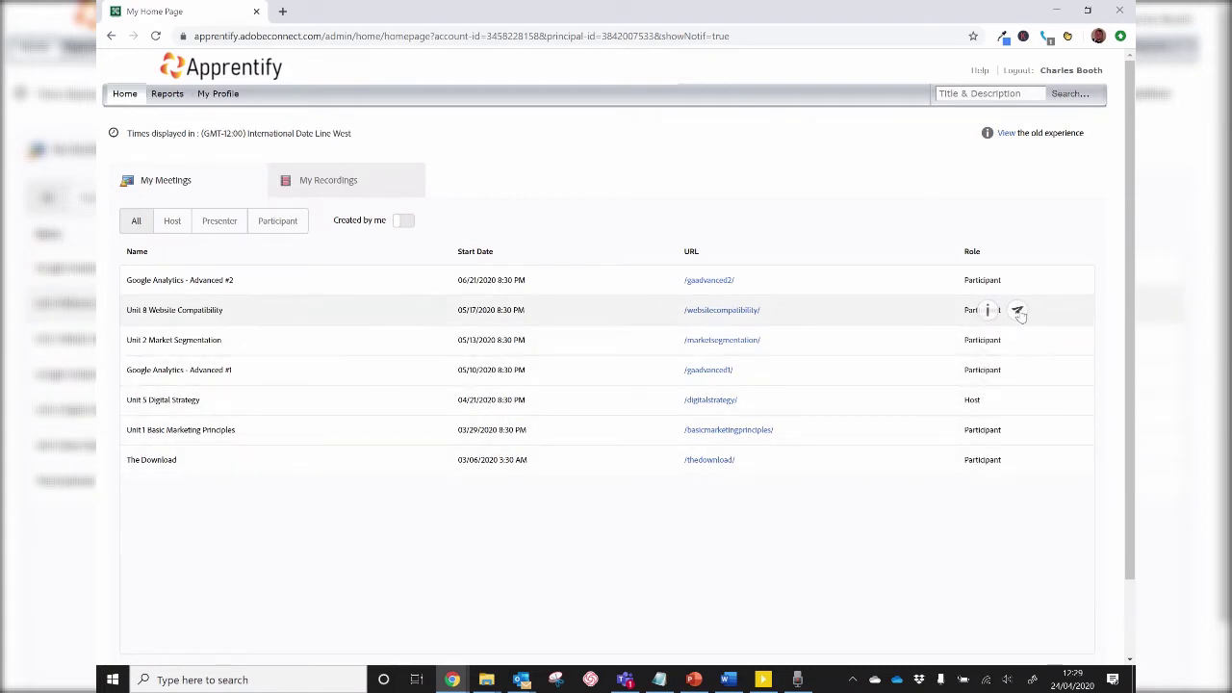
click(1017, 310)
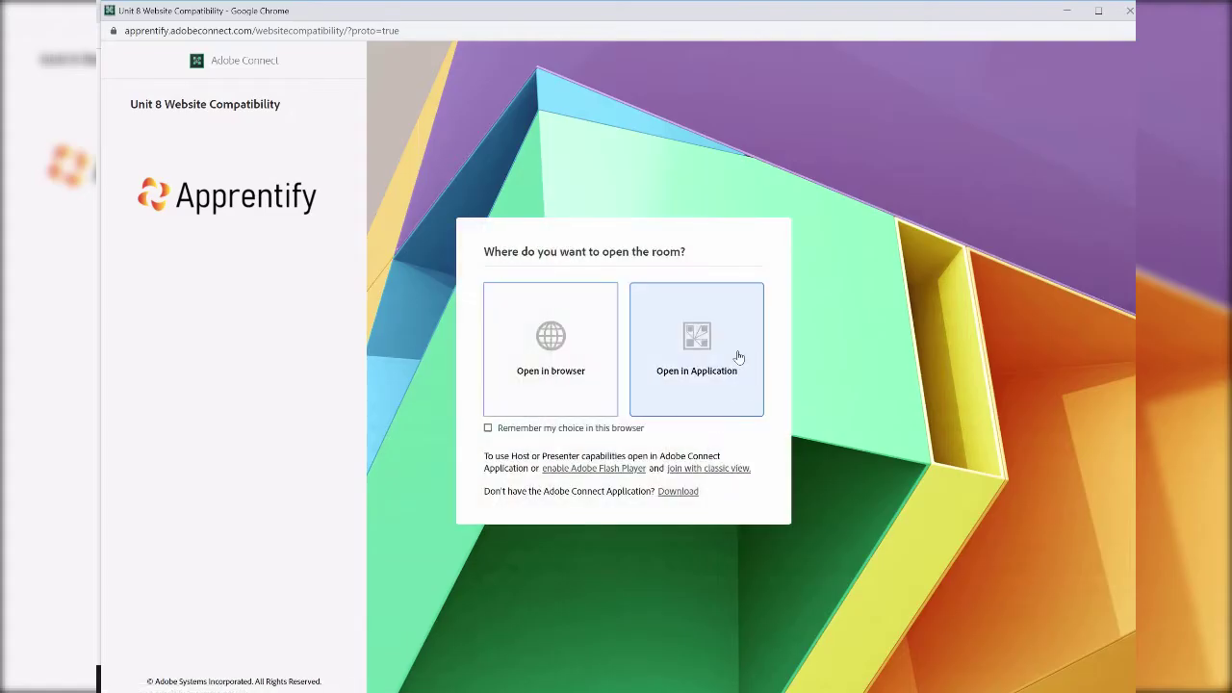
click(719, 360)
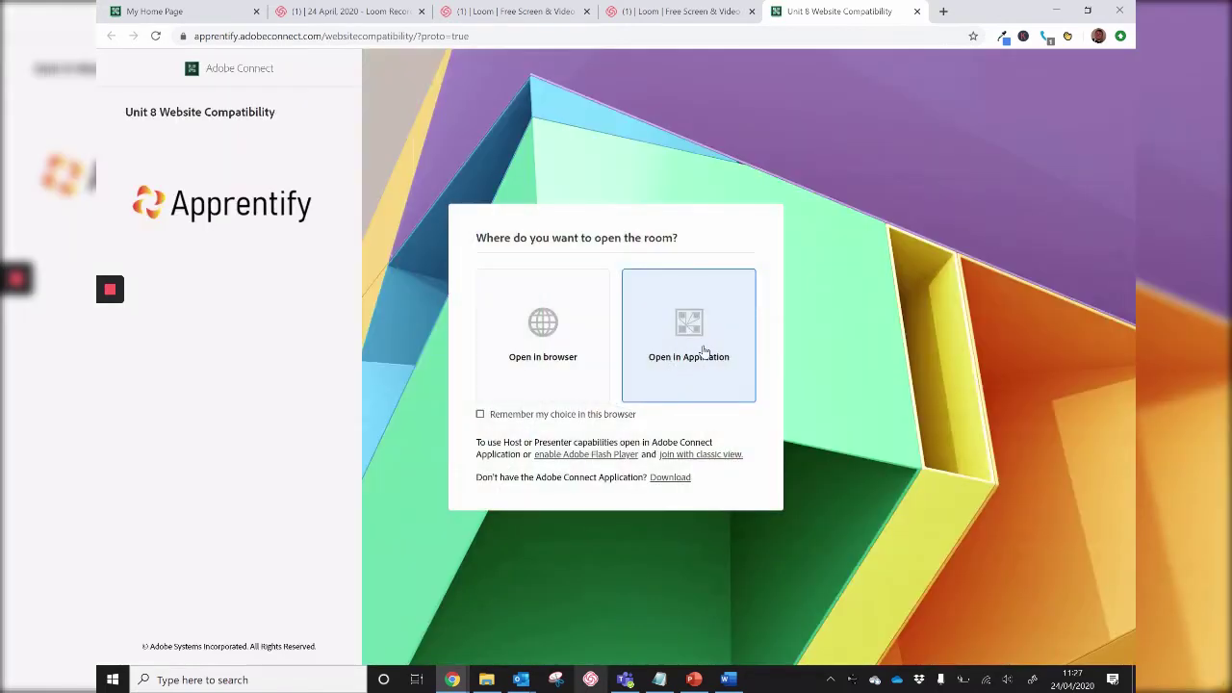
click(708, 323)
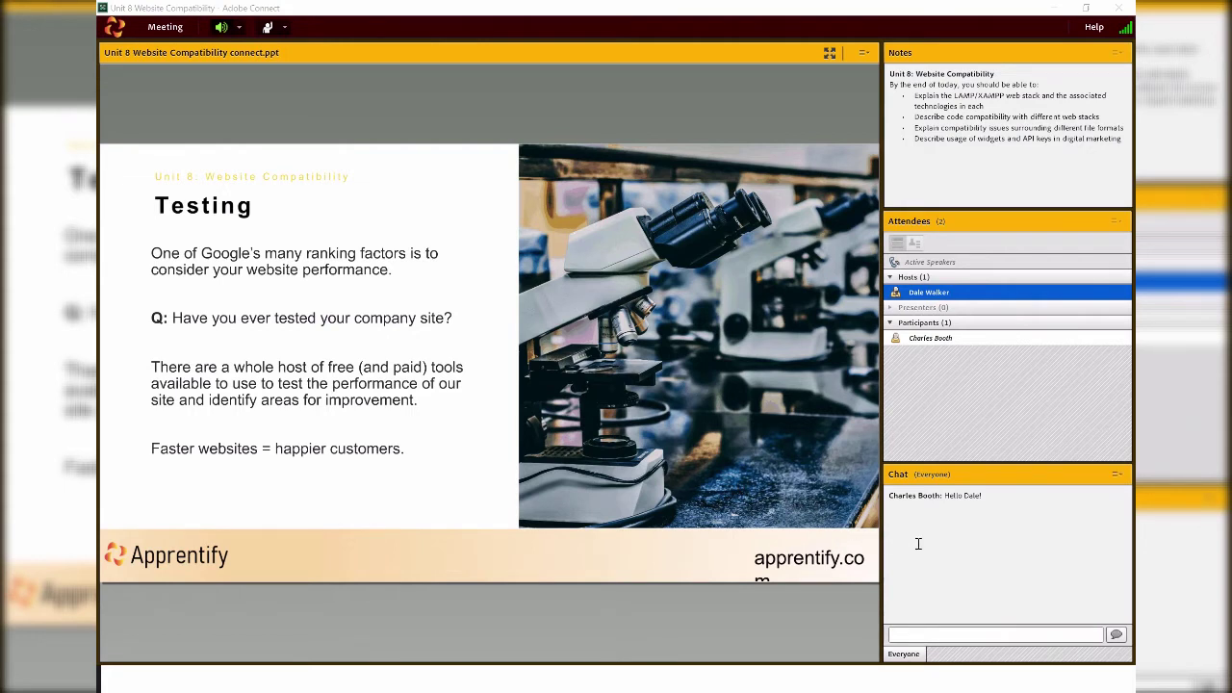
Step: Start a private chat with the meeting host and send the message "Hello!"
mouse_move(949, 294)
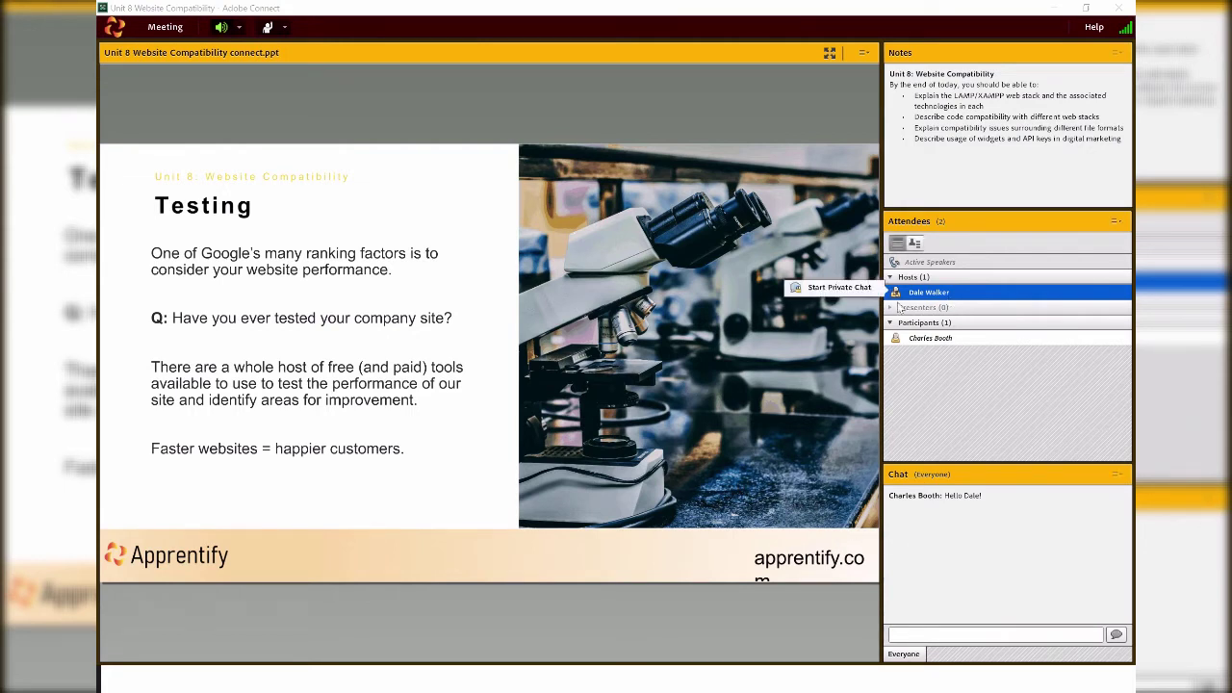
click(826, 287)
text(Hello!)
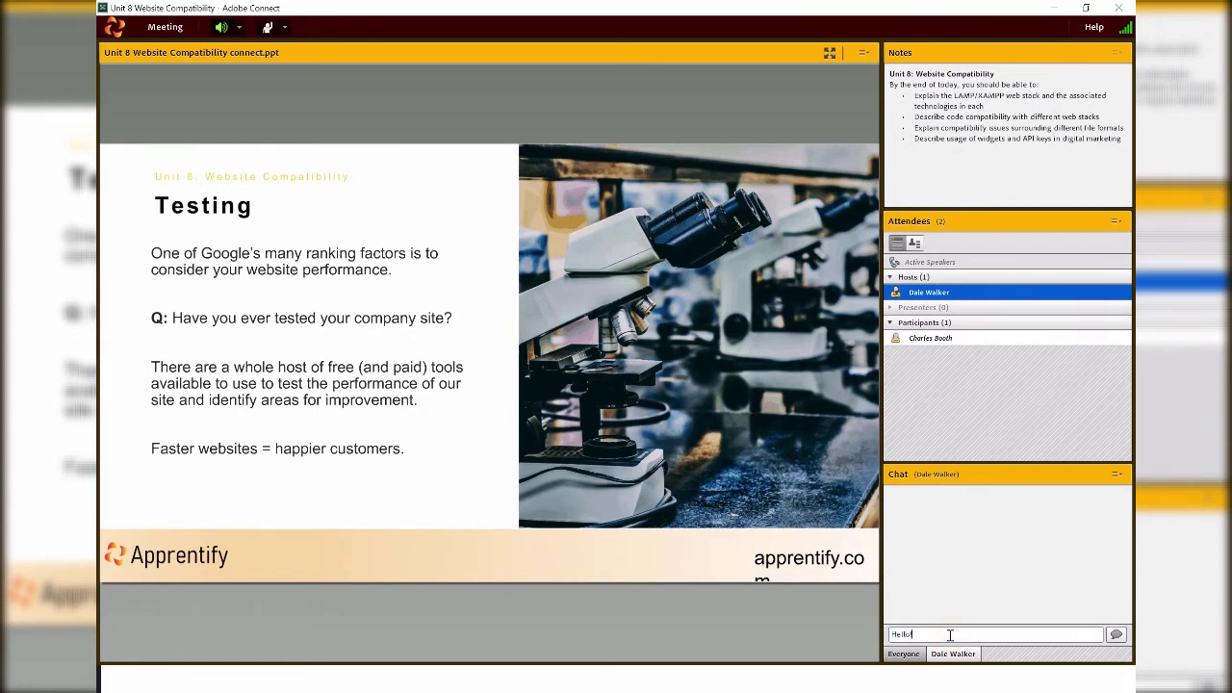
key(Return)
Step: Raise and lower your hand in the meeting, and set your status to Agree
click(269, 28)
click(269, 29)
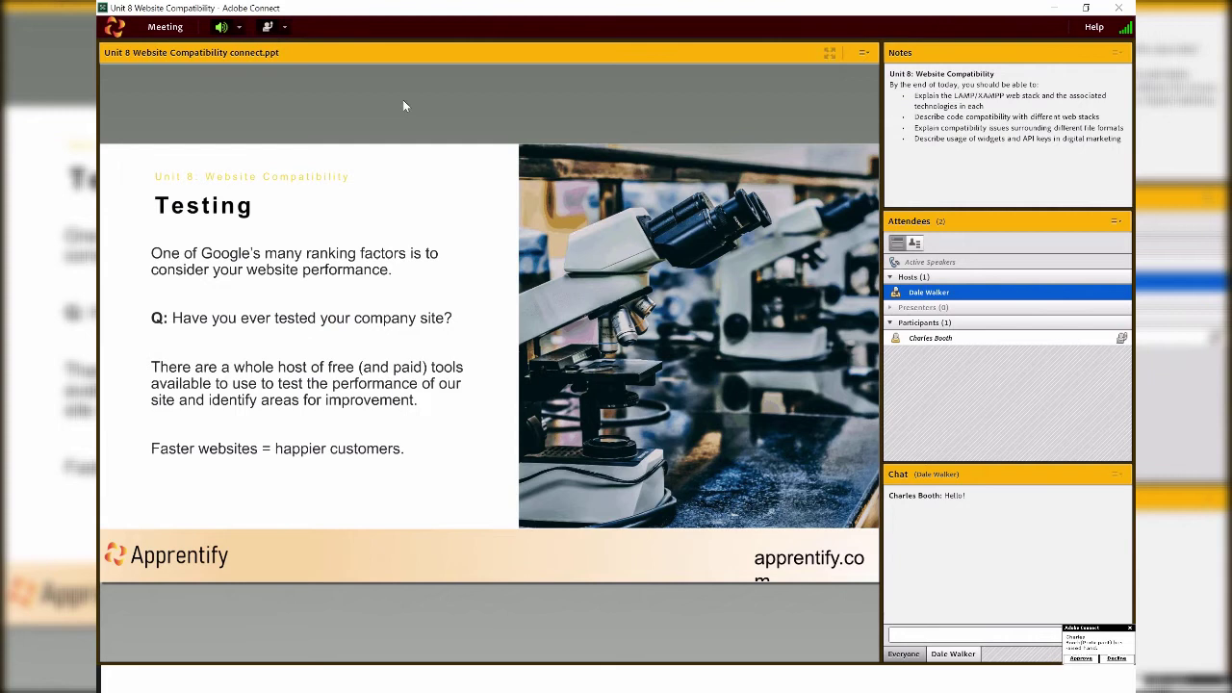
click(285, 29)
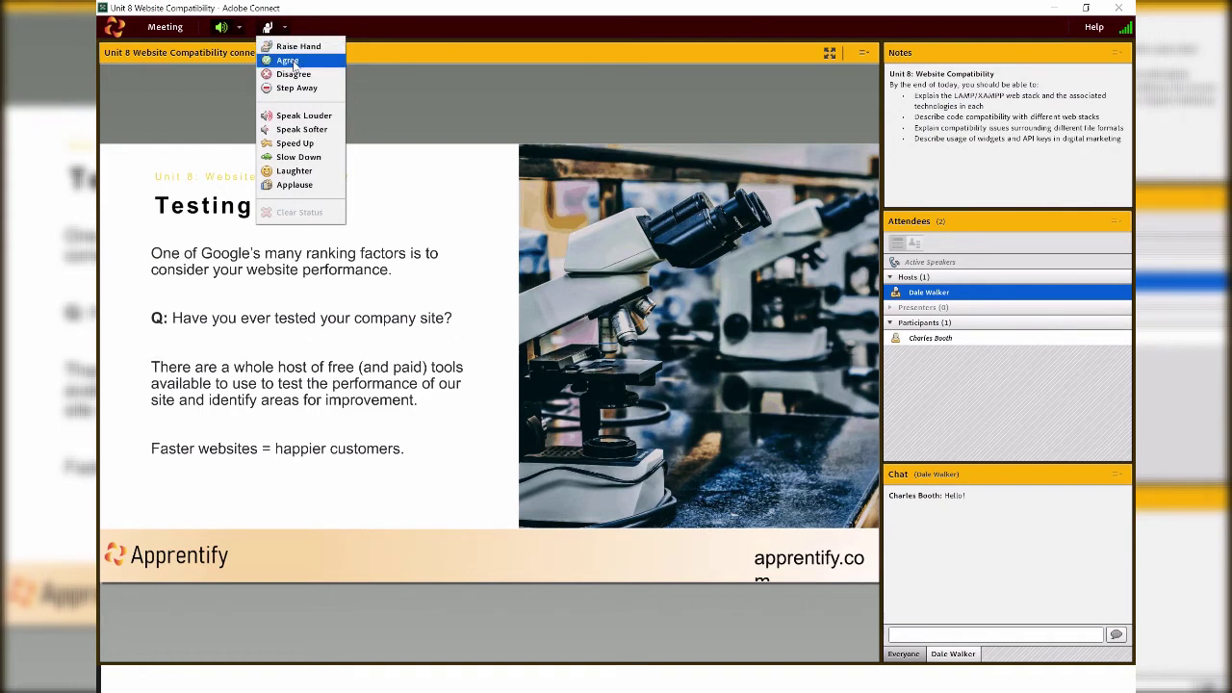
click(293, 62)
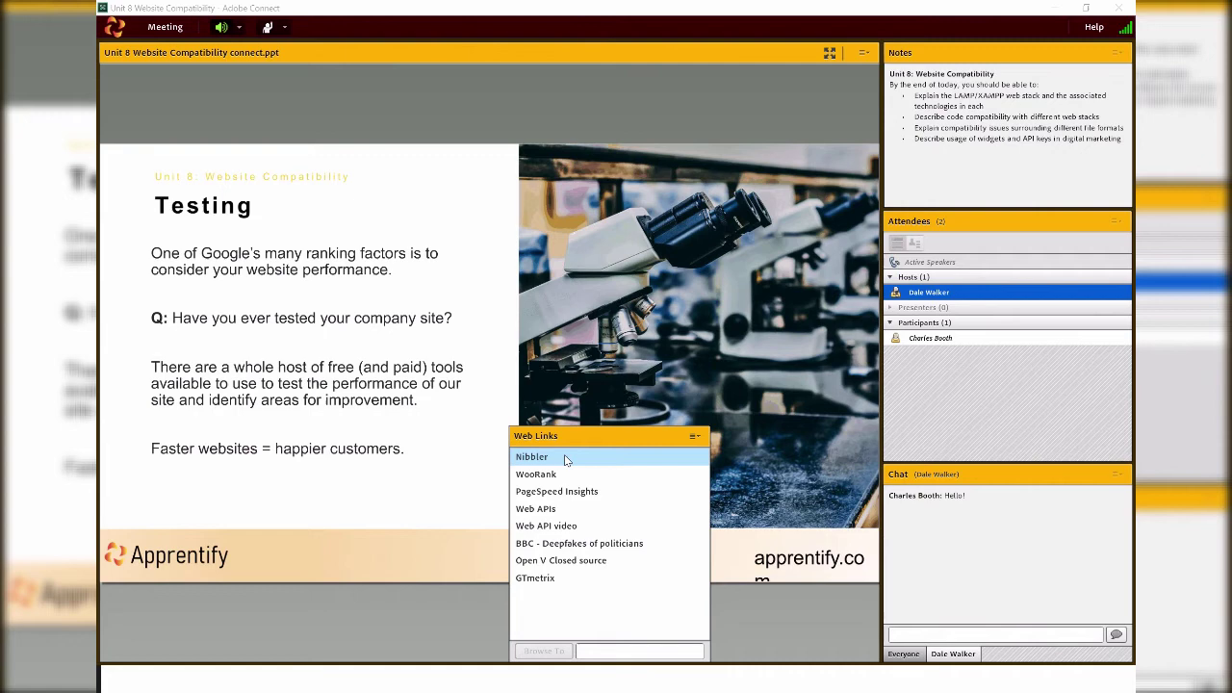
Step: Browse to the shared Nibbler web link and download the shared file KM1 Summative Project.pdf
click(564, 457)
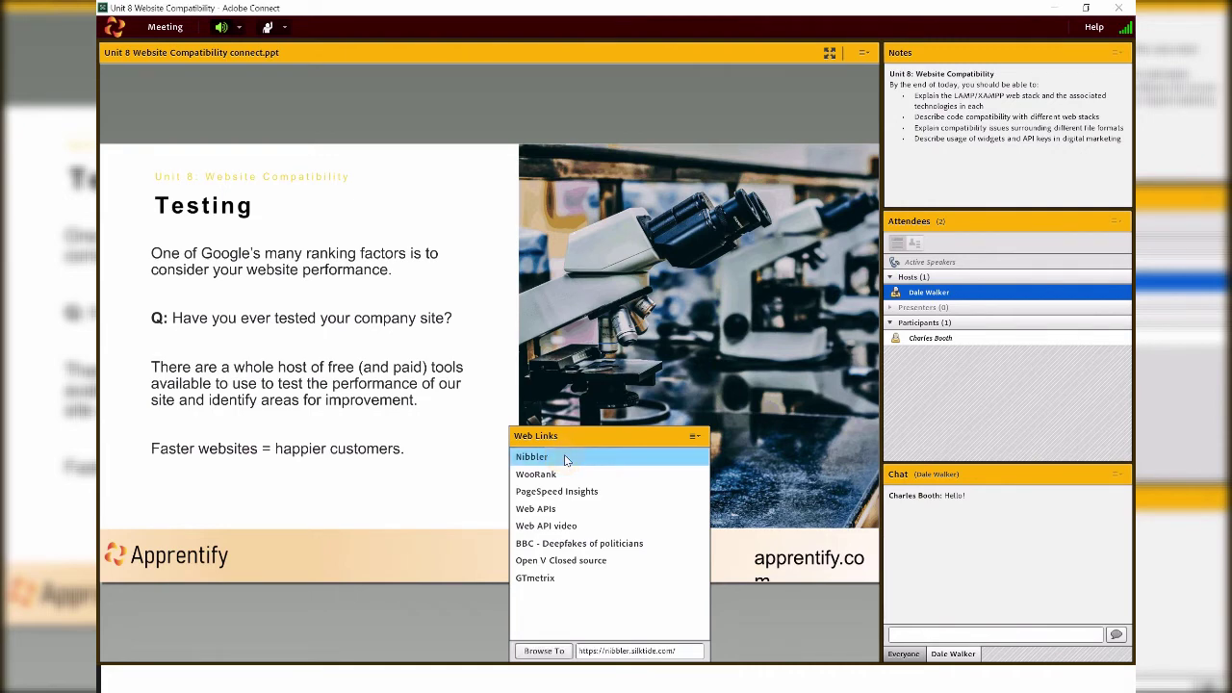
click(551, 650)
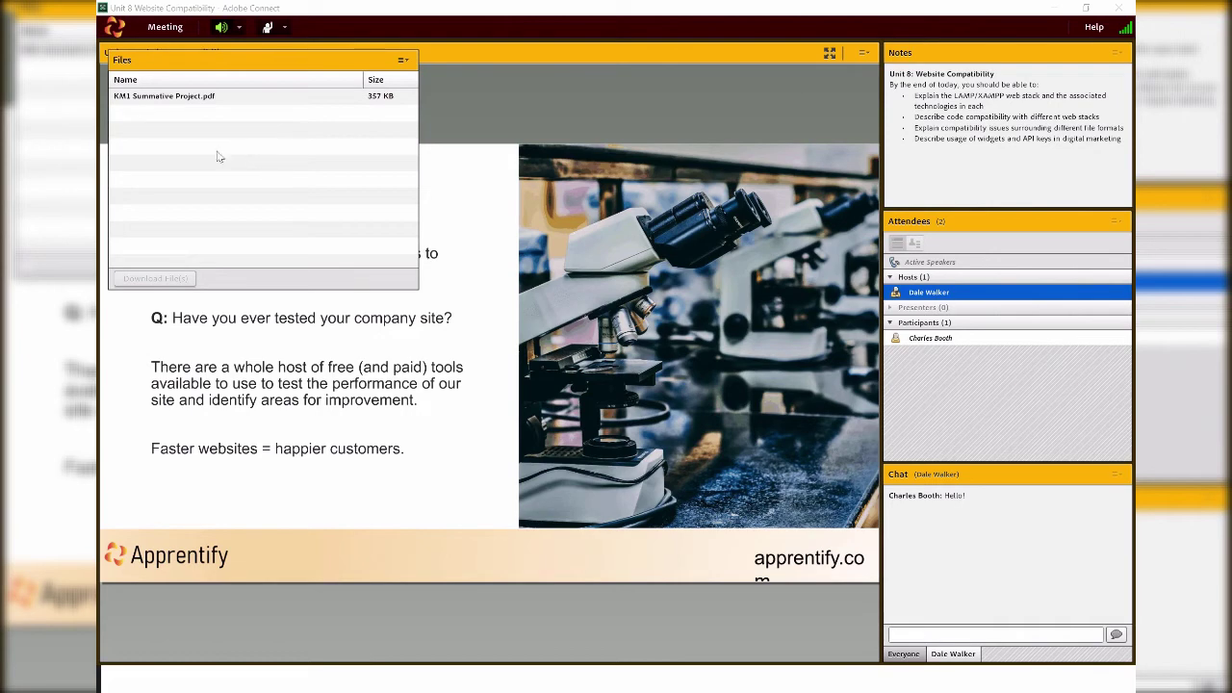
click(193, 97)
click(160, 278)
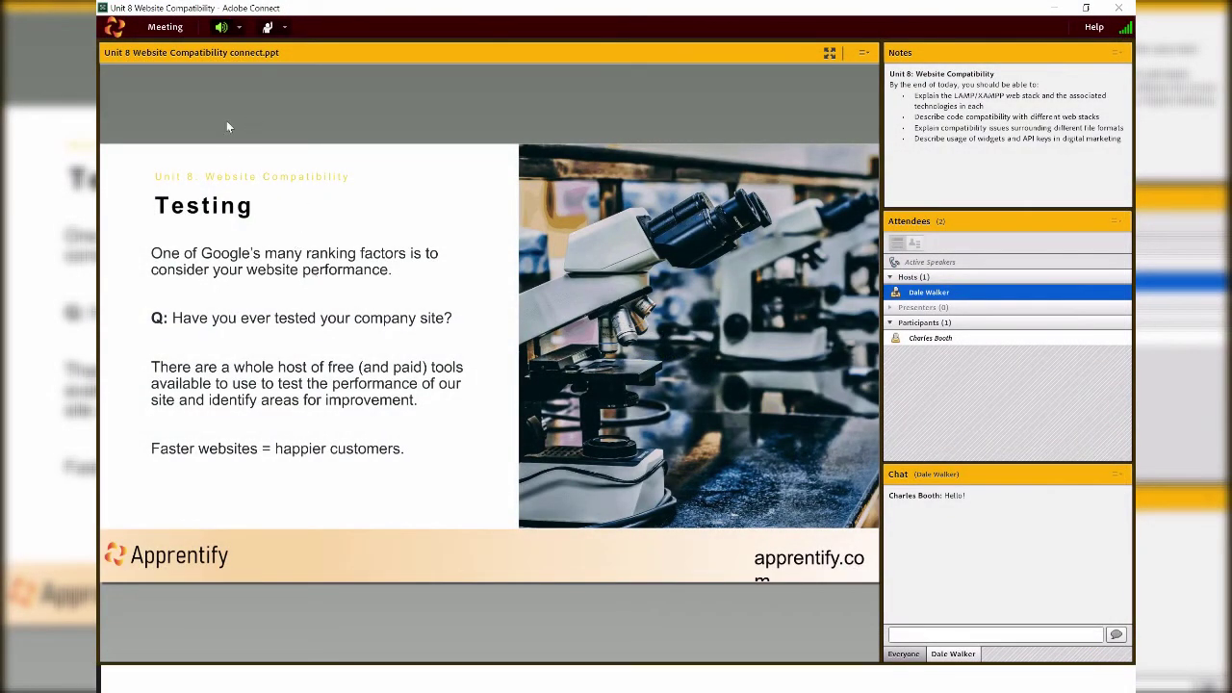
Step: Start the Audio Setup Wizard, keep Headphones (Realtek High Definition Audio(SST)) as the speaker, and skip the sound output test
click(165, 27)
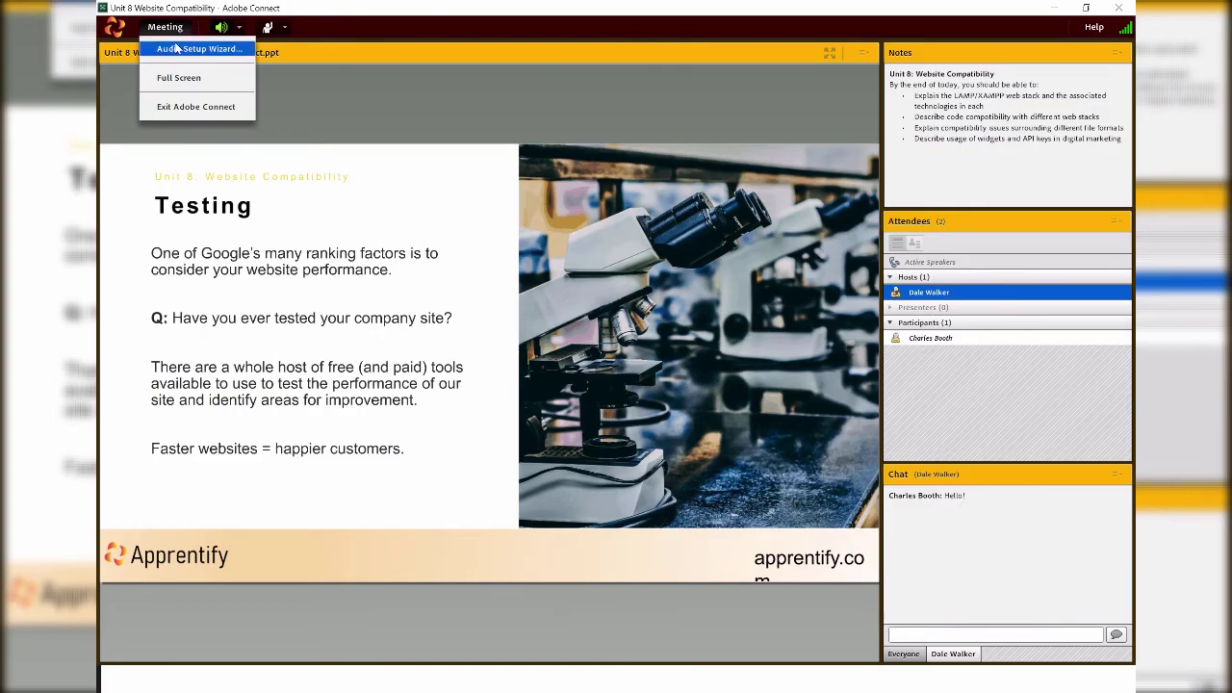
click(176, 49)
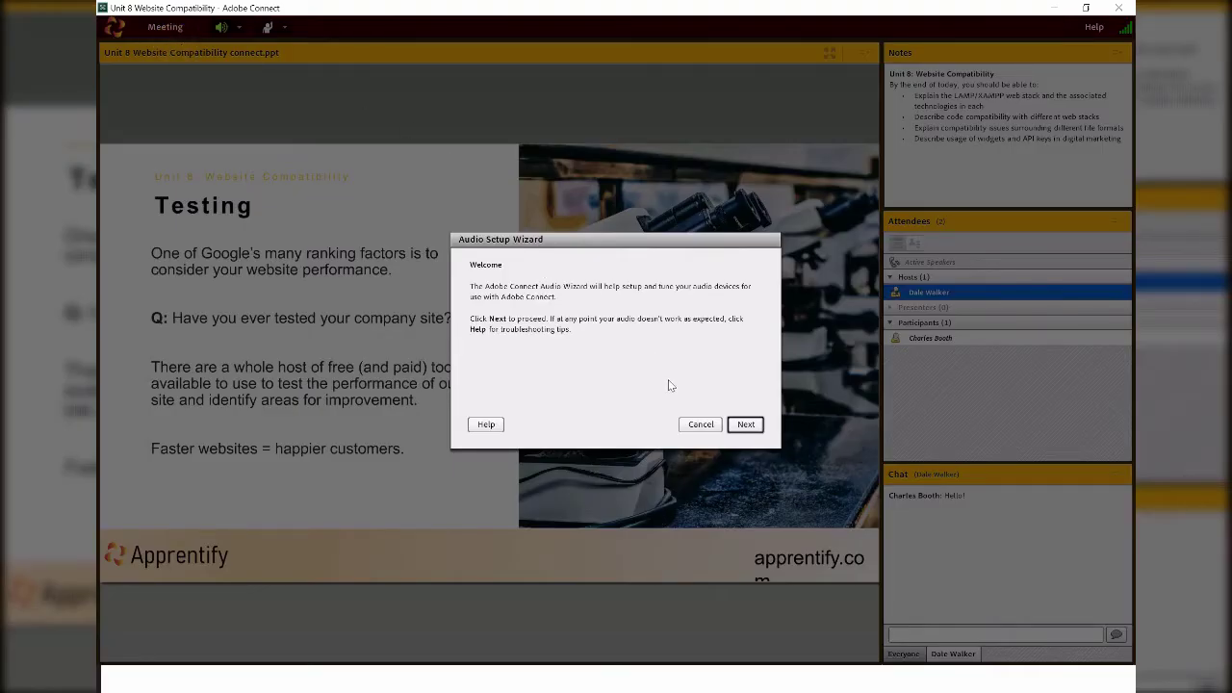
click(744, 424)
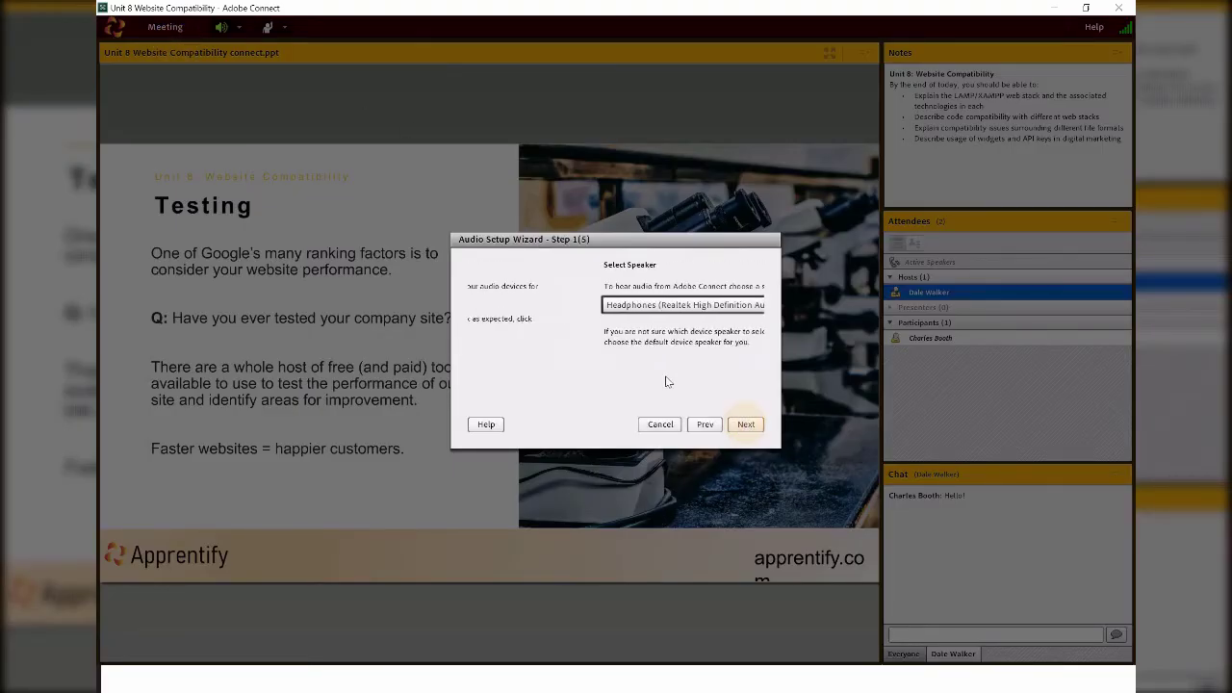
click(685, 305)
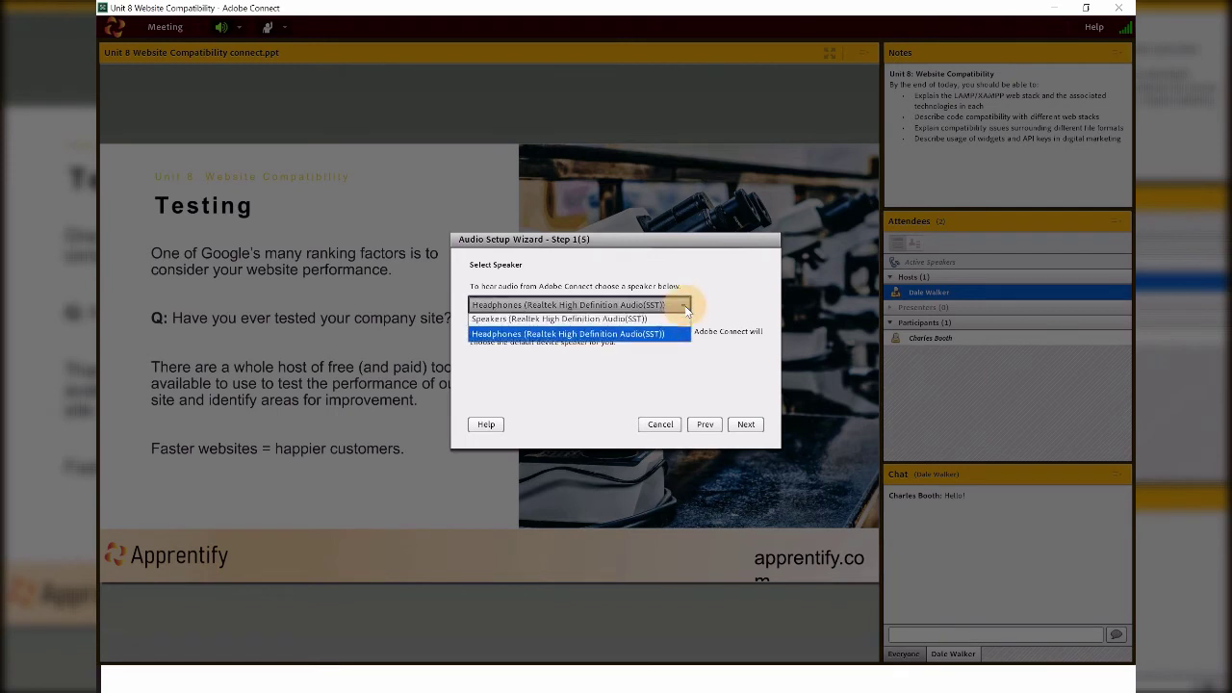
click(752, 362)
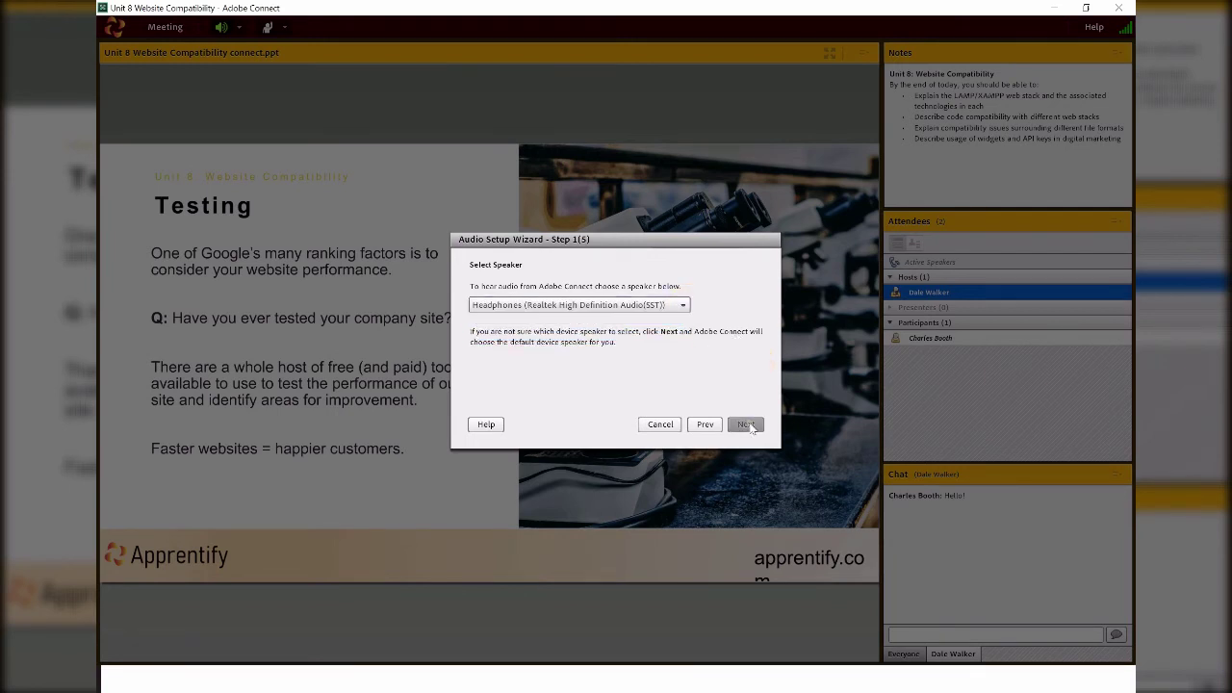
click(746, 425)
click(747, 425)
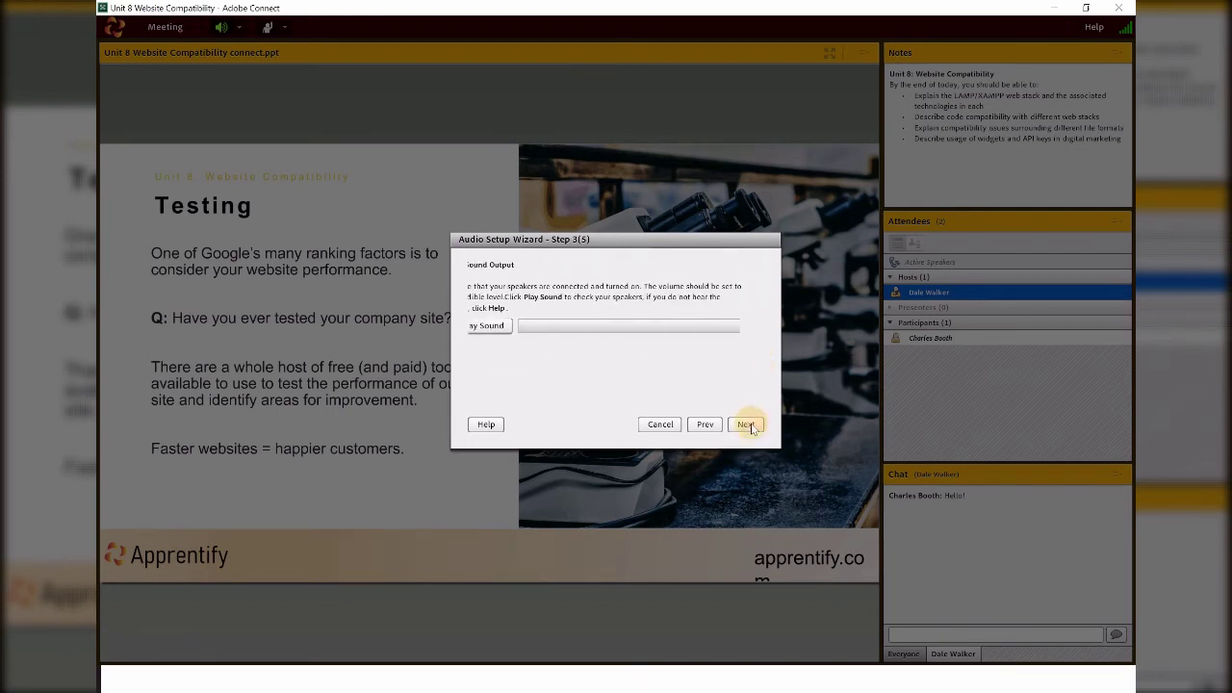
Step: Keep Microphone Array (Realtek High Definition Audio(SST)) as the microphone and advance past the recording and silence tests without running them
click(690, 306)
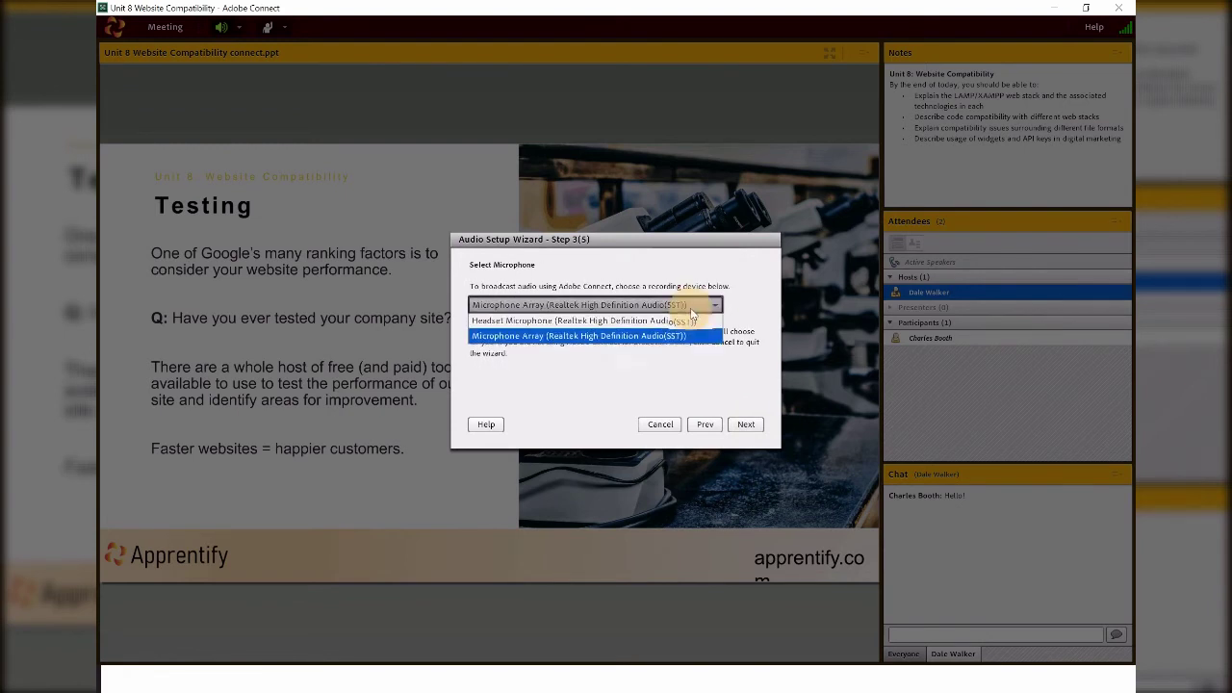
click(757, 305)
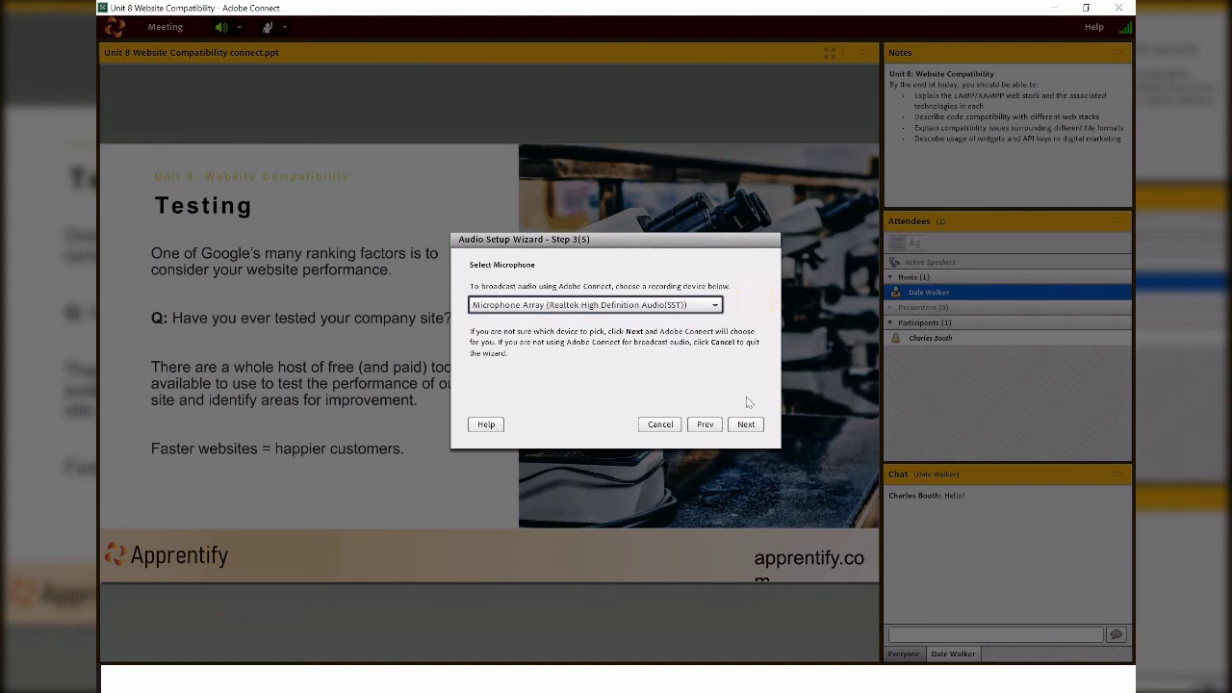
click(746, 425)
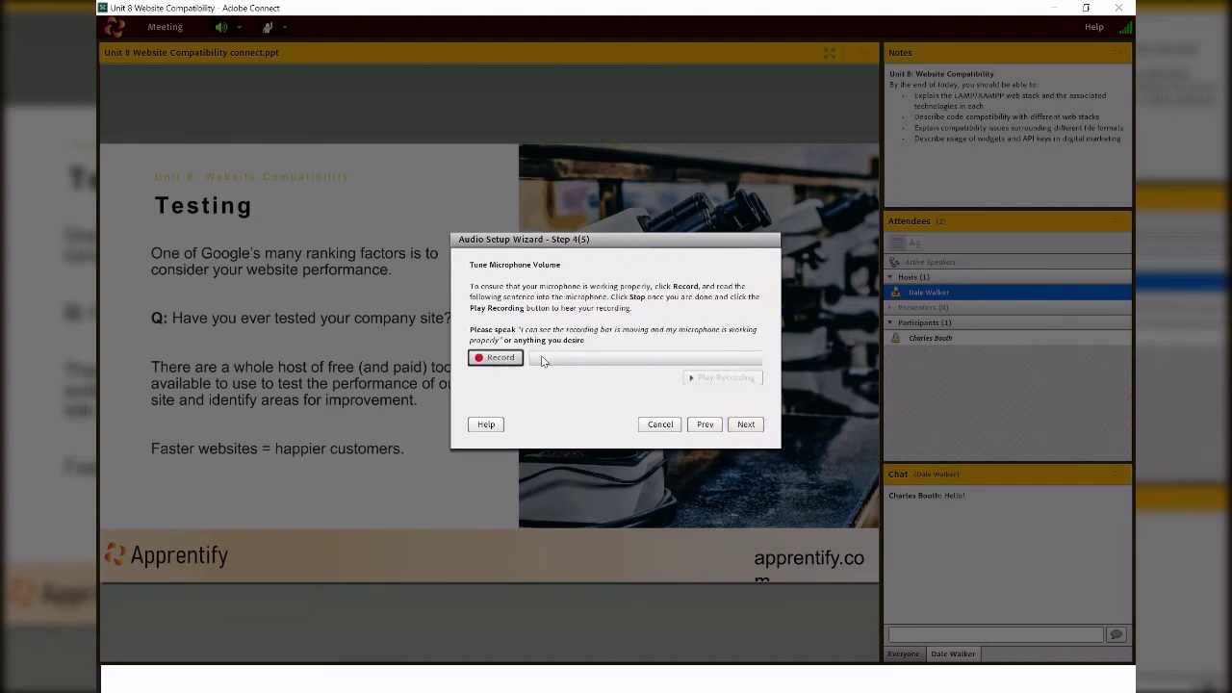
click(749, 426)
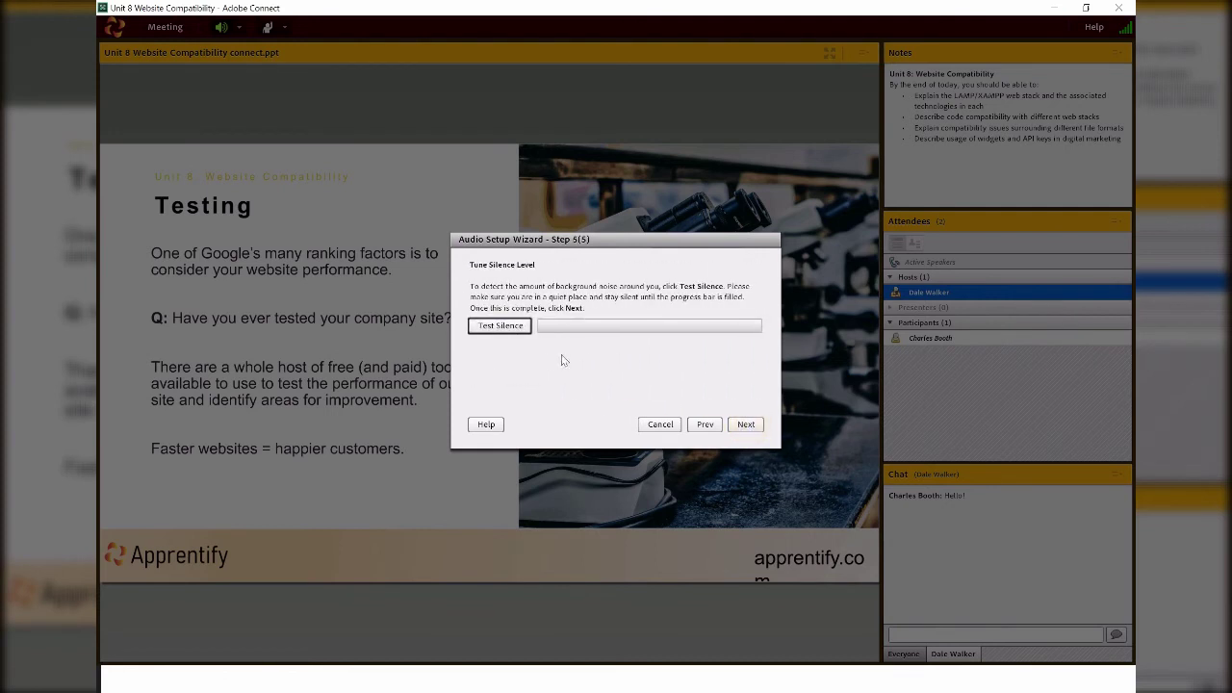
click(746, 425)
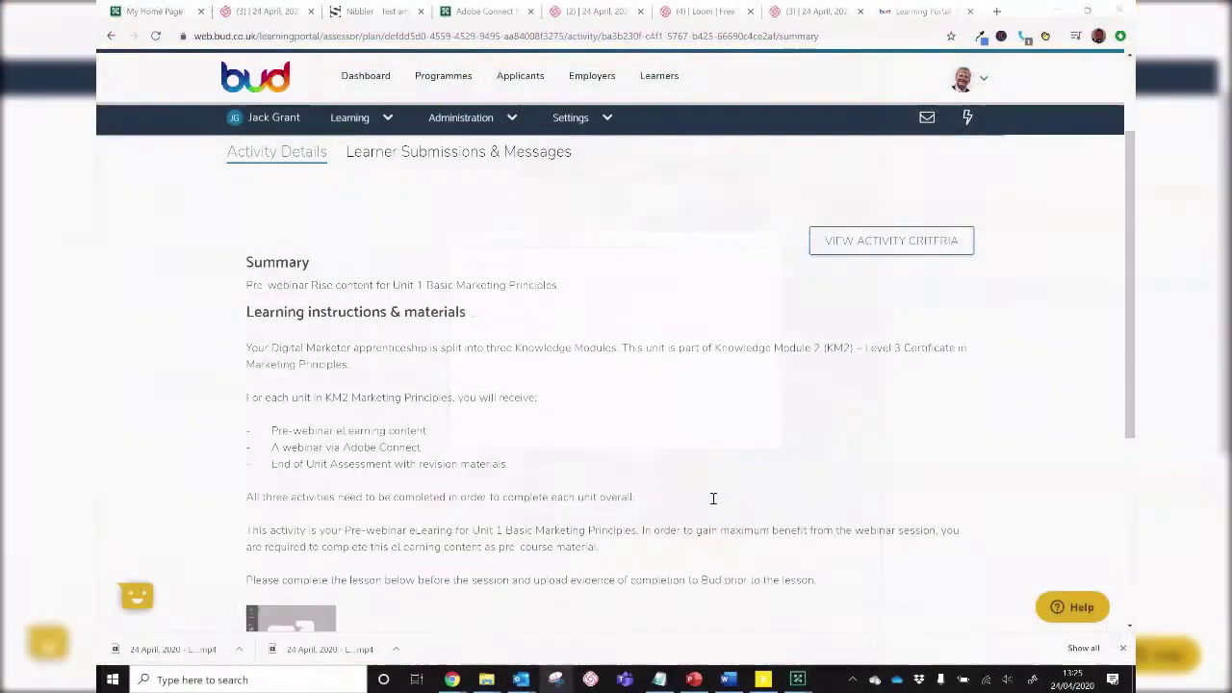
Step: In the Bud learning portal, open the Unit 1 Basic Marketing Principles pre-webinar content and start the course
scroll(712, 498, down, 3)
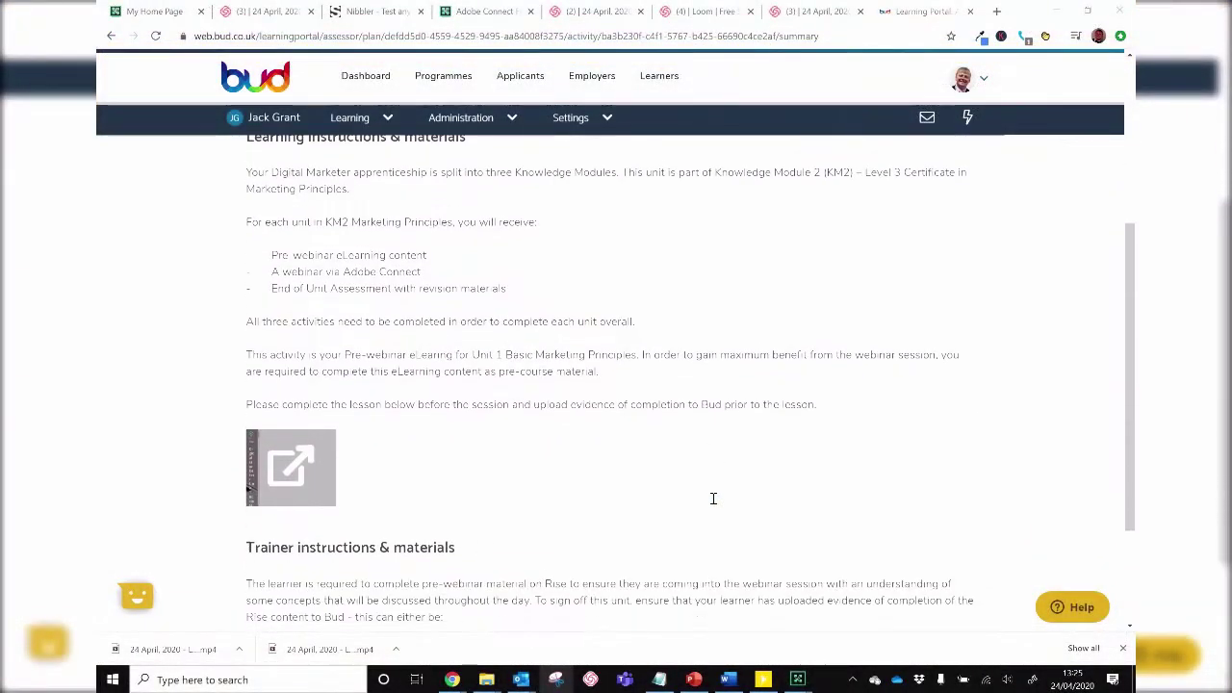
click(316, 486)
scroll(728, 352, down, 3)
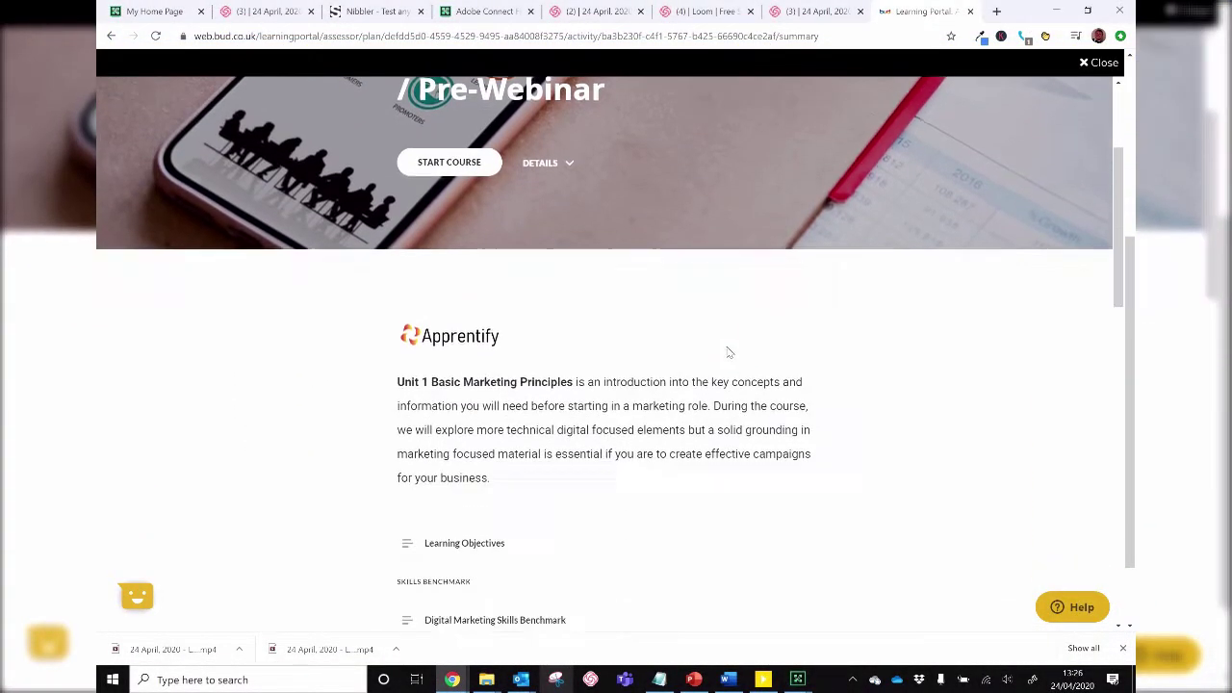
scroll(444, 180, up, 1)
click(444, 180)
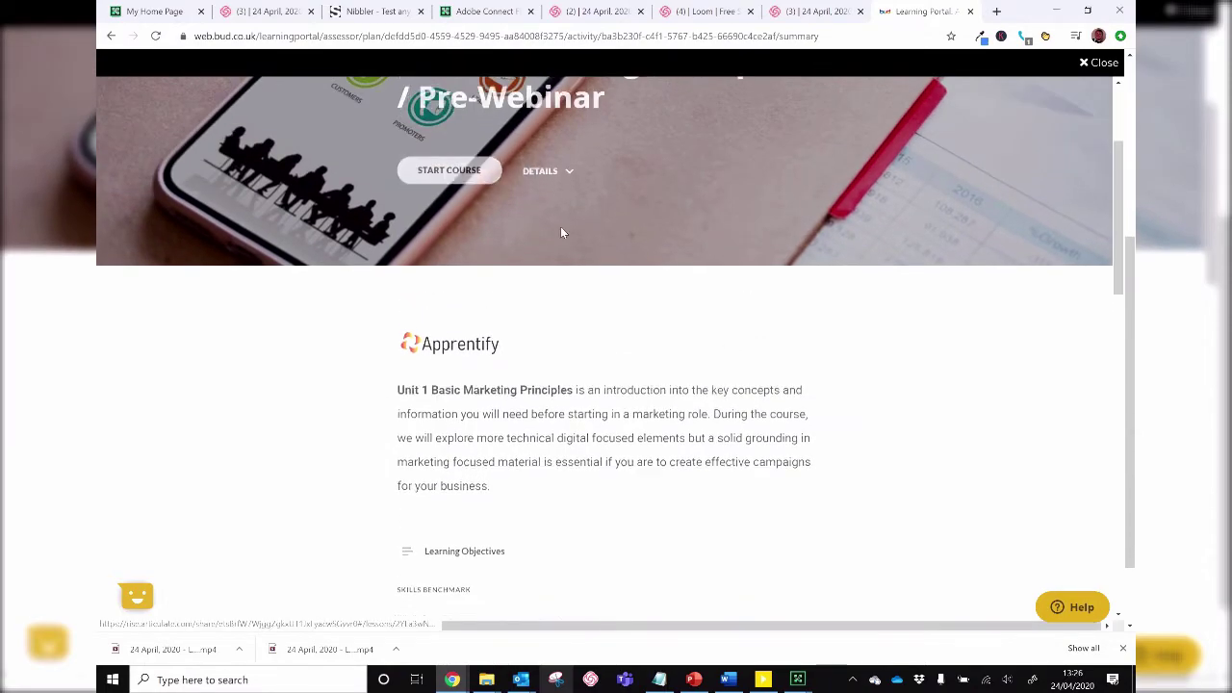
Step: Continue past the Learning Objectives lesson and open Digital_Marketing_Skills_Benchmark.pdf in the skills benchmark lesson
scroll(536, 332, down, 5)
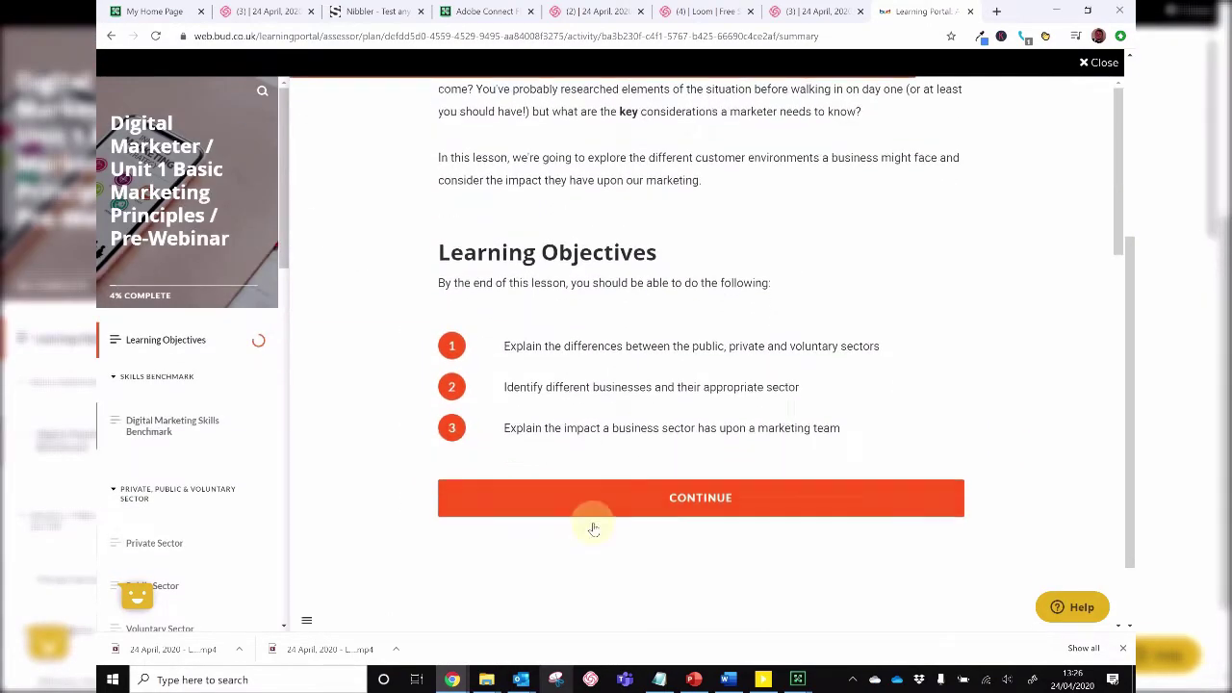
click(591, 524)
scroll(594, 528, down, 5)
scroll(594, 527, down, 6)
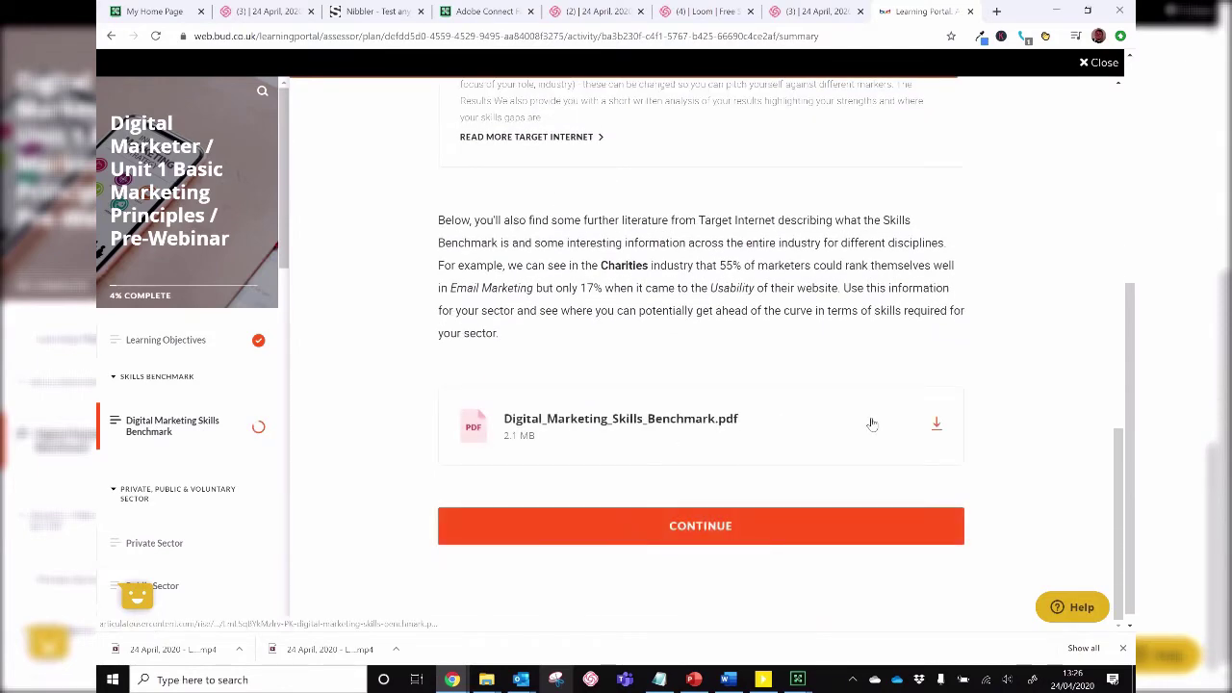
click(871, 423)
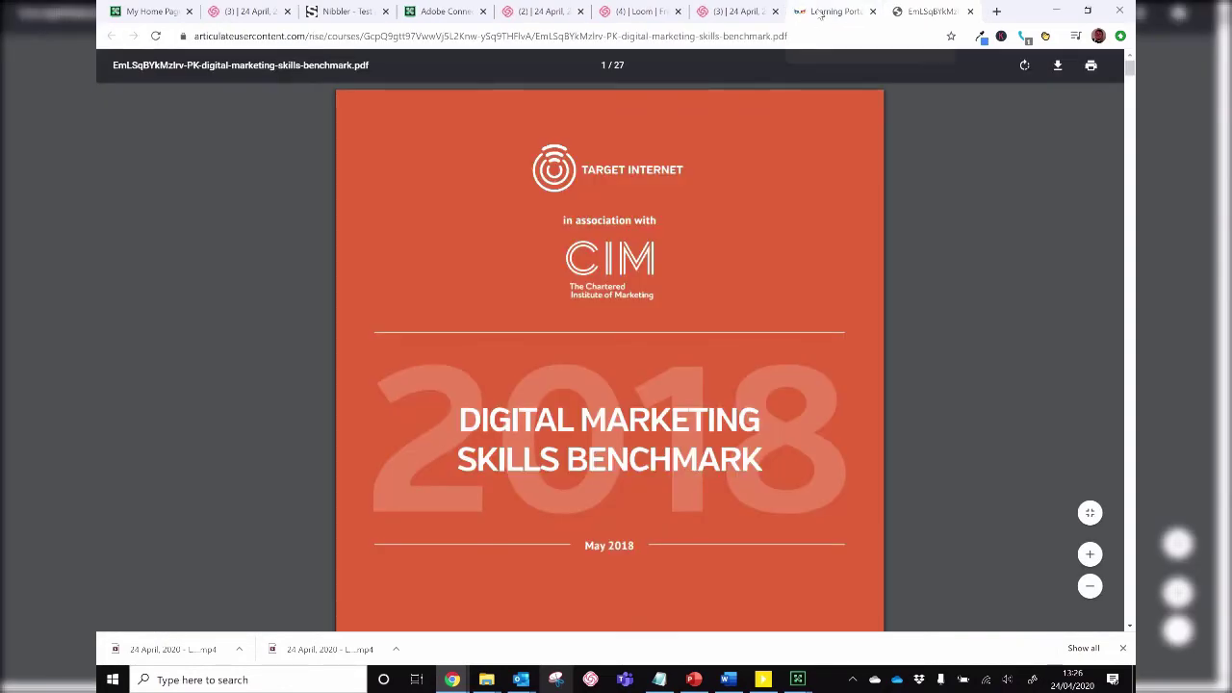
Step: Return to the course from the PDF and continue to the sorting activity in the Private Sector lesson
click(825, 11)
click(692, 524)
scroll(693, 530, down, 6)
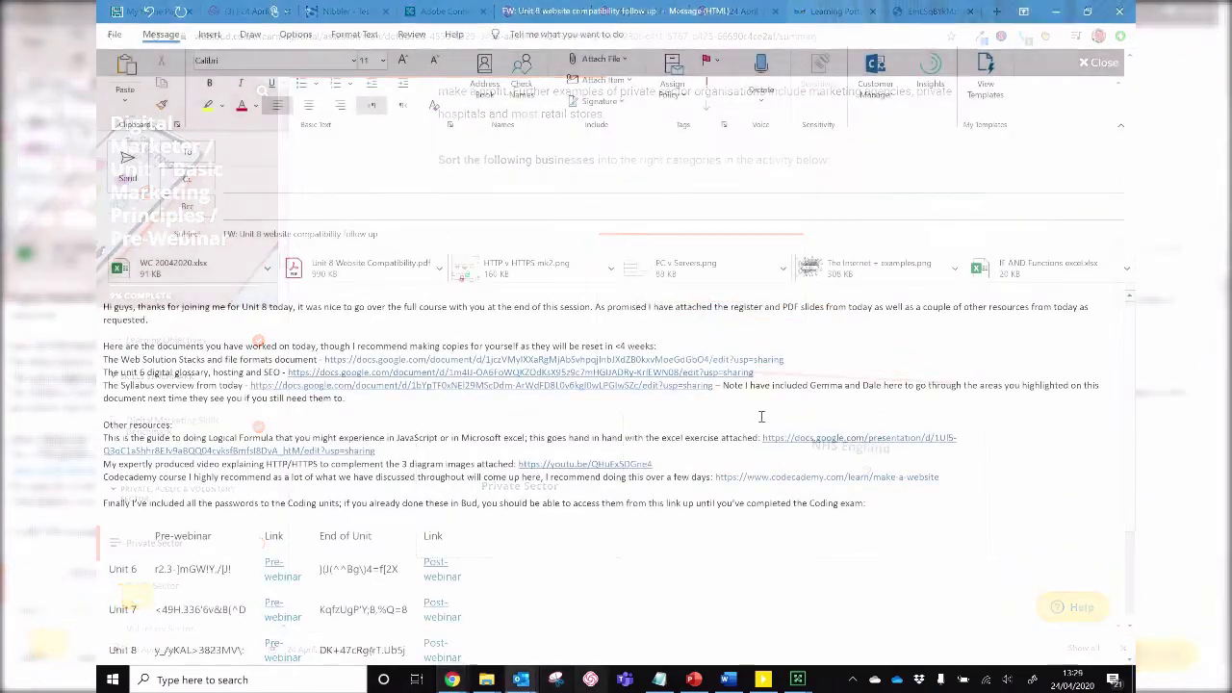
Step: Read through the Unit 8 website compatibility follow-up email in Outlook, including its resource links and coding unit table
scroll(760, 416, down, 1)
scroll(761, 416, down, 3)
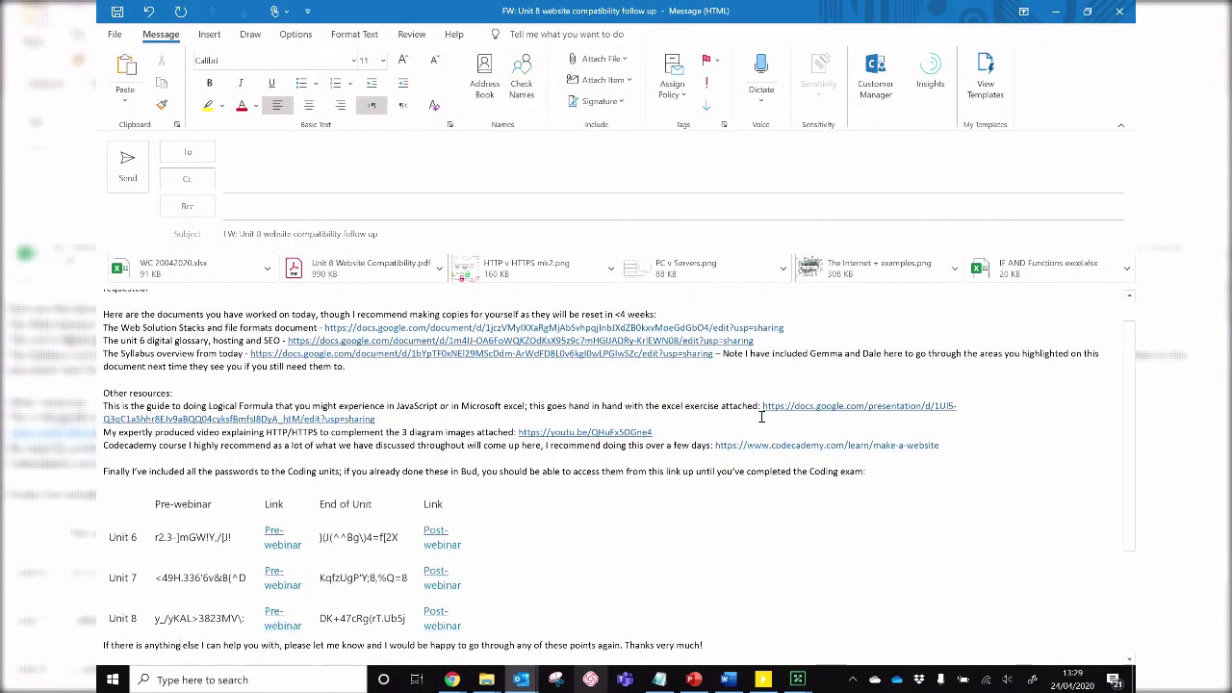
scroll(760, 413, down, 3)
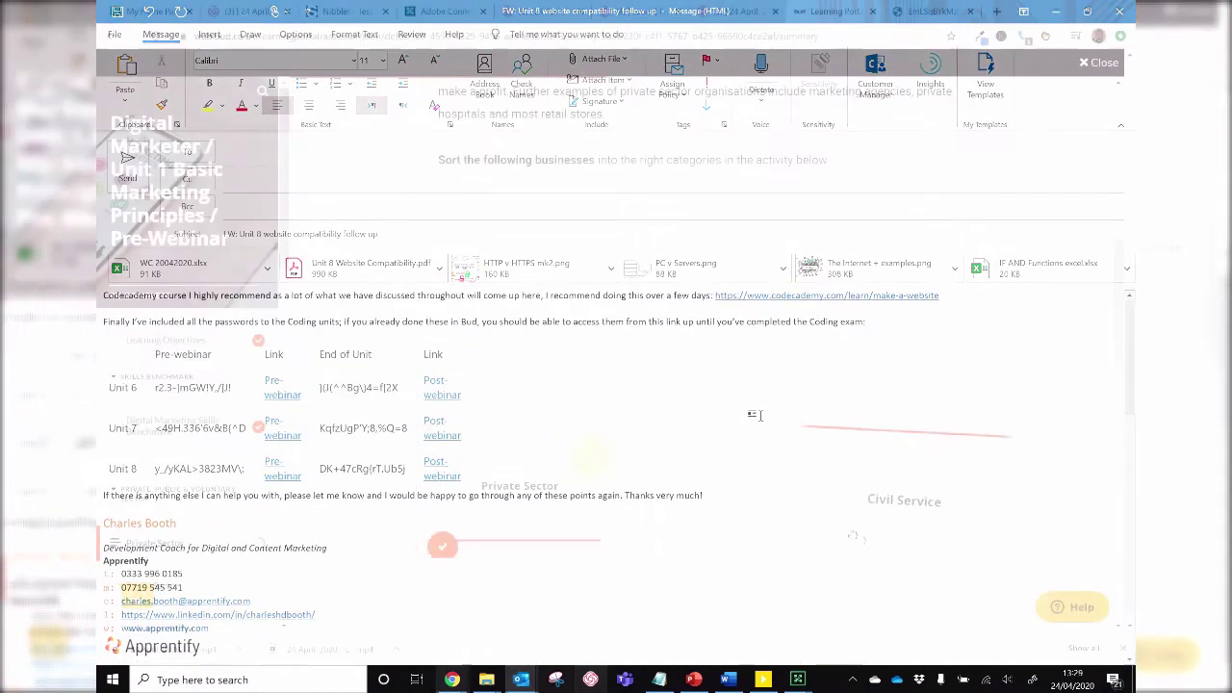
Step: Play the Business Ethics: Corporate Social Responsibility video in the course's Private Sector lesson
scroll(652, 357, down, 3)
scroll(852, 534, down, 5)
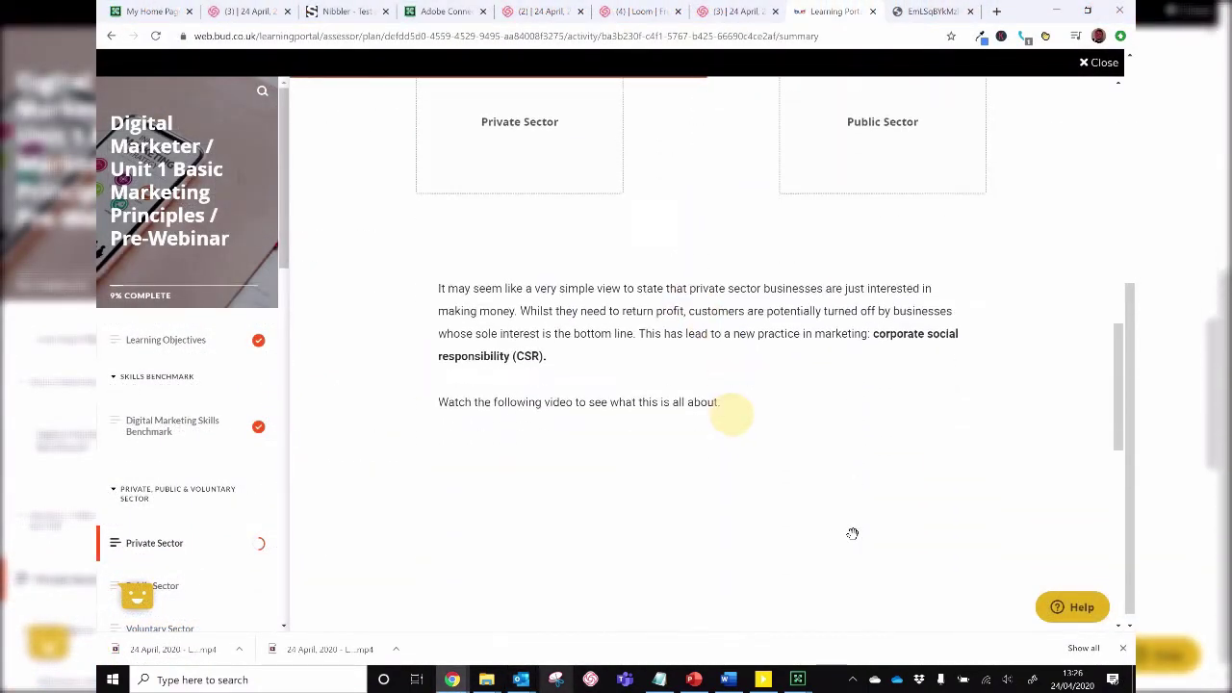
click(701, 352)
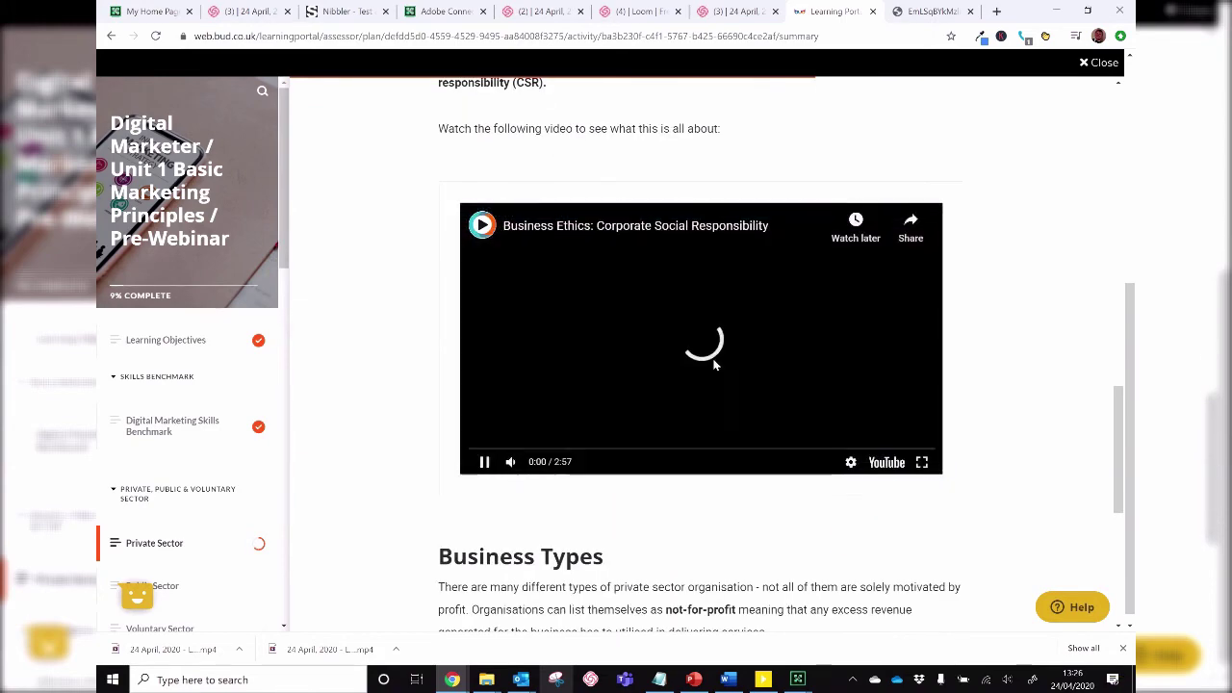